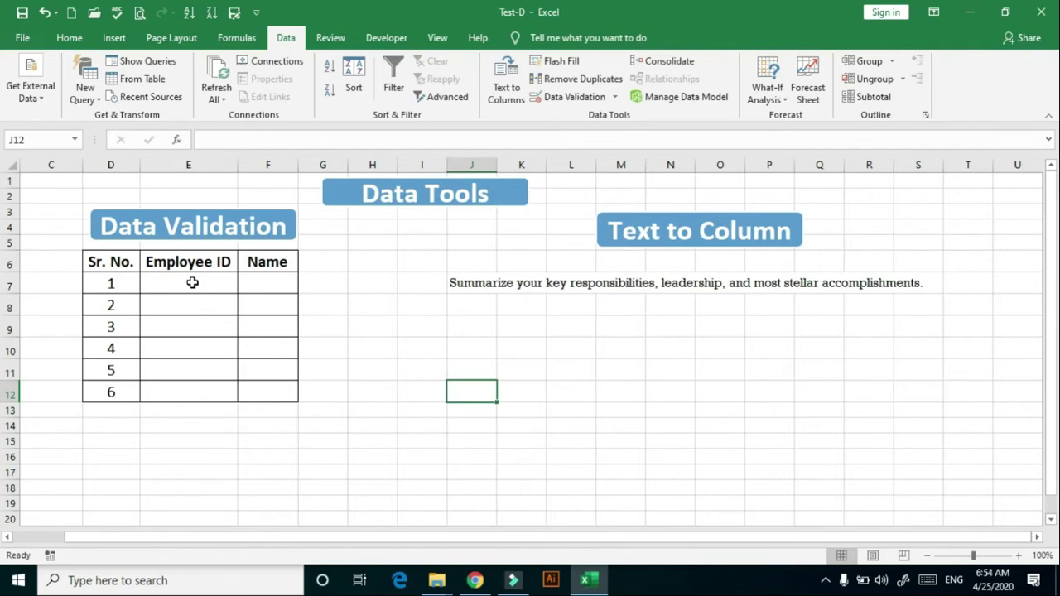
Start a data validation rule on the Employee ID cells E7:E12 that allows Decimal values.
left_click(219, 302)
left_click_drag(205, 281, 192, 394)
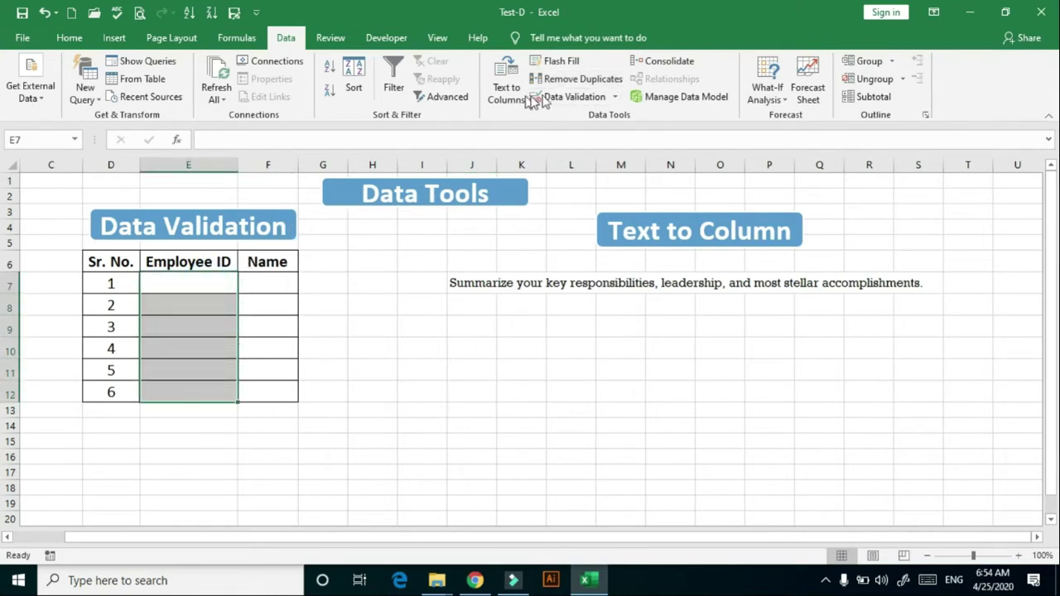
left_click(614, 98)
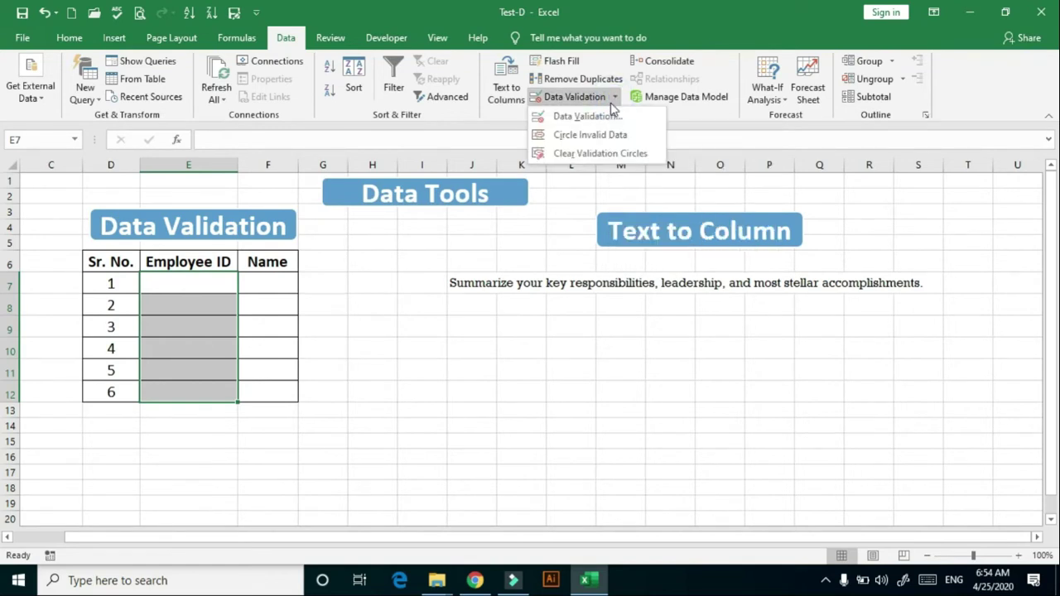
left_click(596, 115)
left_click_drag(742, 143, 458, 212)
left_click(389, 286)
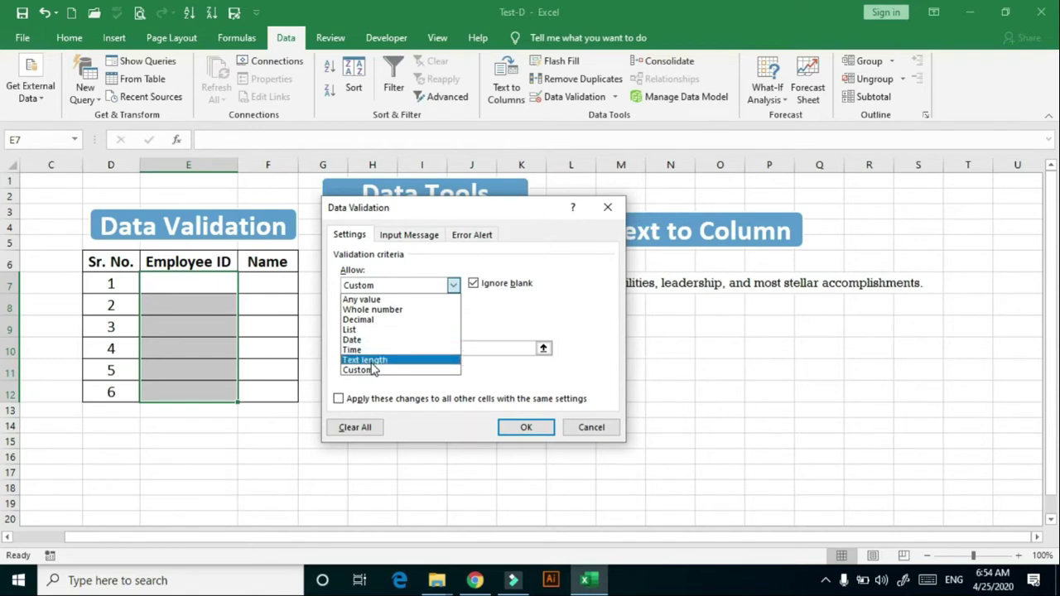
left_click(372, 321)
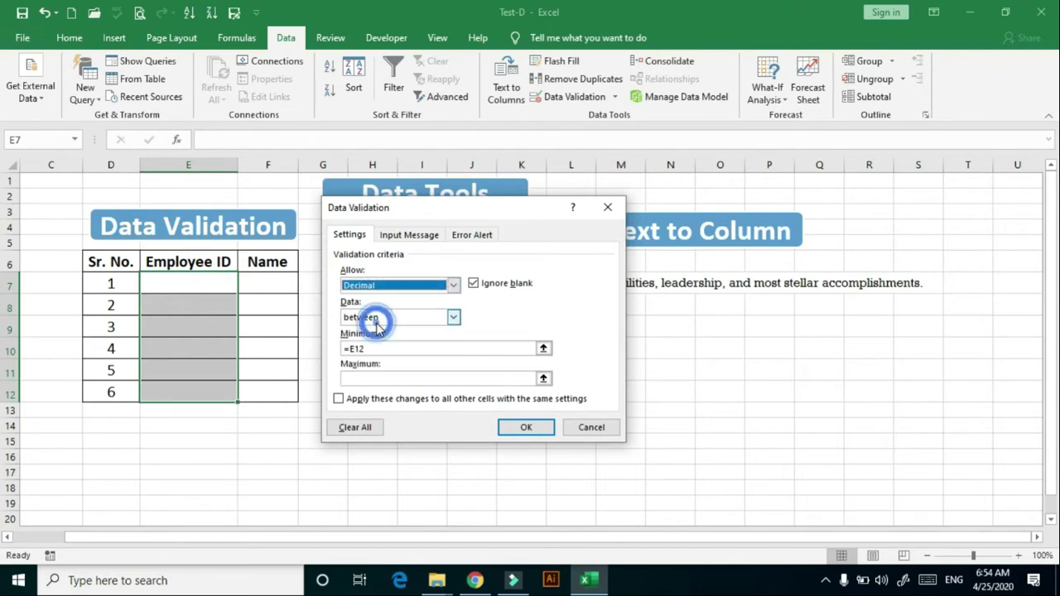
Set the rule's data condition to less than and clear the cell reference from its maximum.
left_click(452, 318)
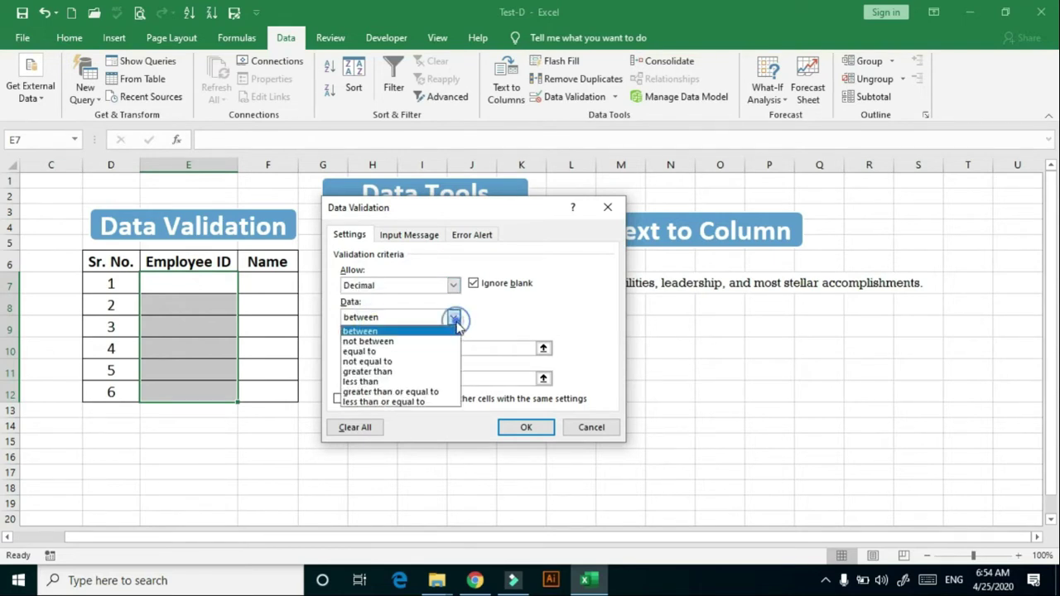
left_click(391, 382)
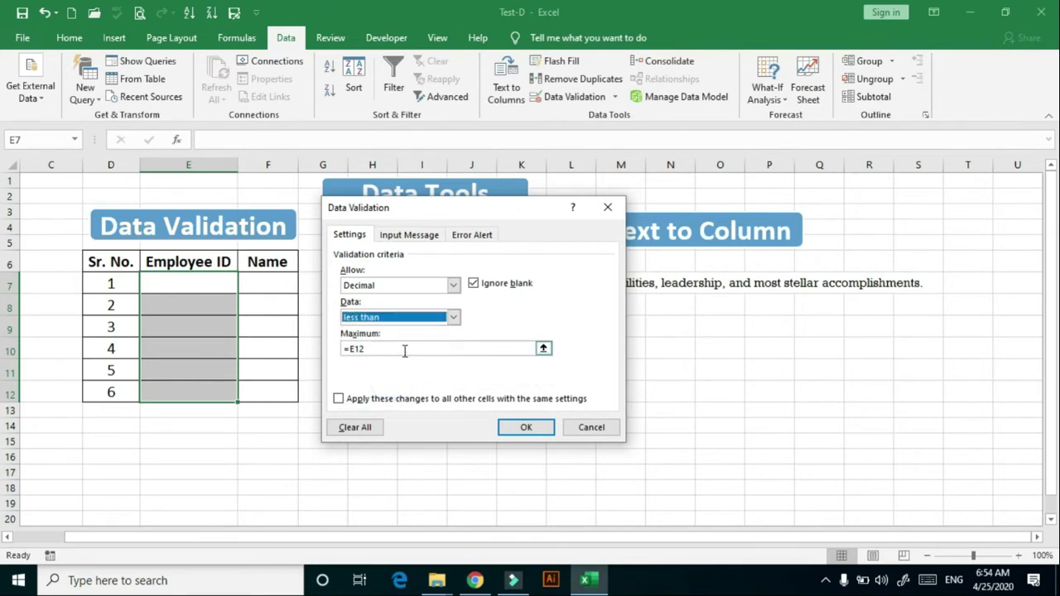
left_click(404, 349)
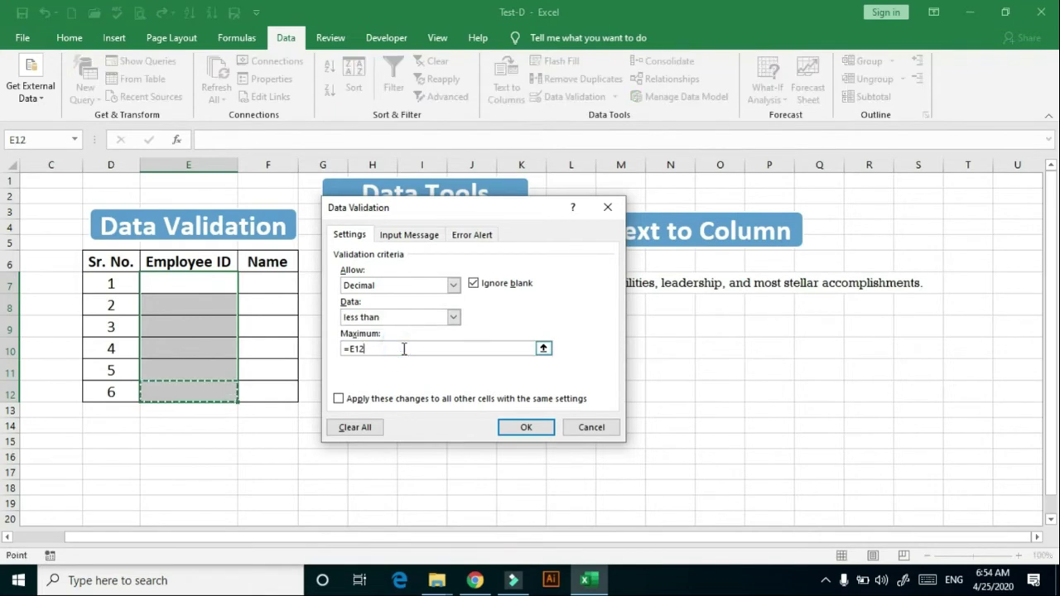
key("BackSpace")
key("BackSpace")
key("BackSpace")
key("BackSpace")
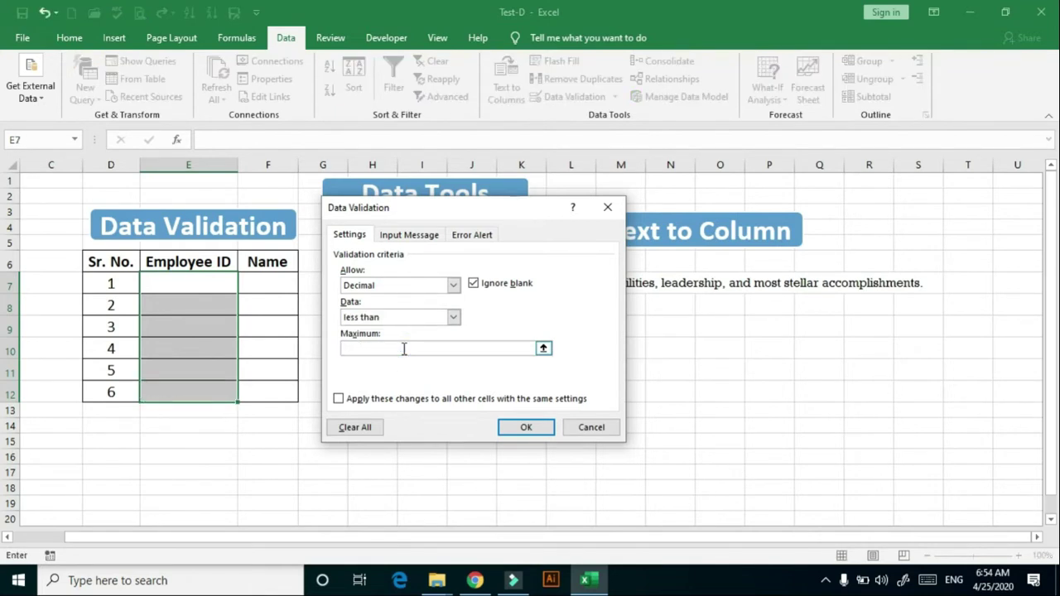
Set the condition to between a minimum of .1 and a maximum of .5, applied to all other cells with the same settings.
left_click(453, 316)
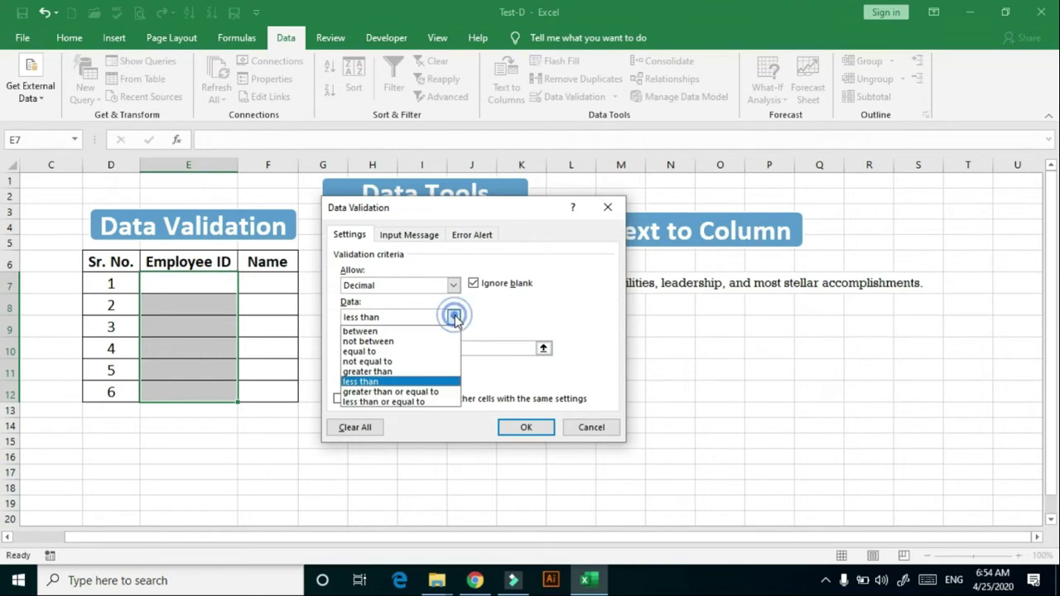
left_click(387, 331)
left_click(387, 348)
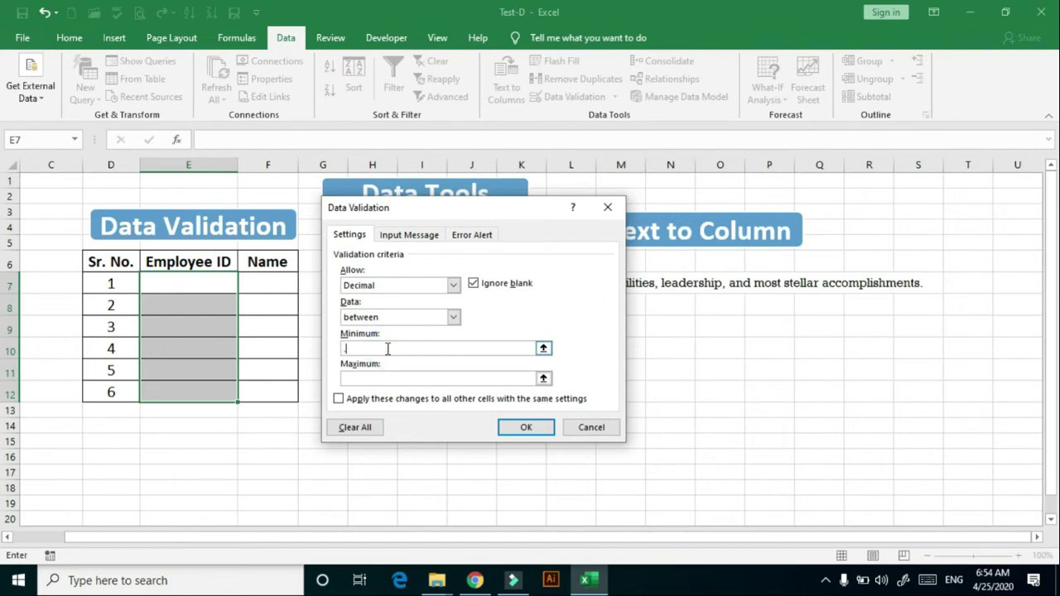
type(".5")
type("1")
left_click(369, 377)
left_click(337, 398)
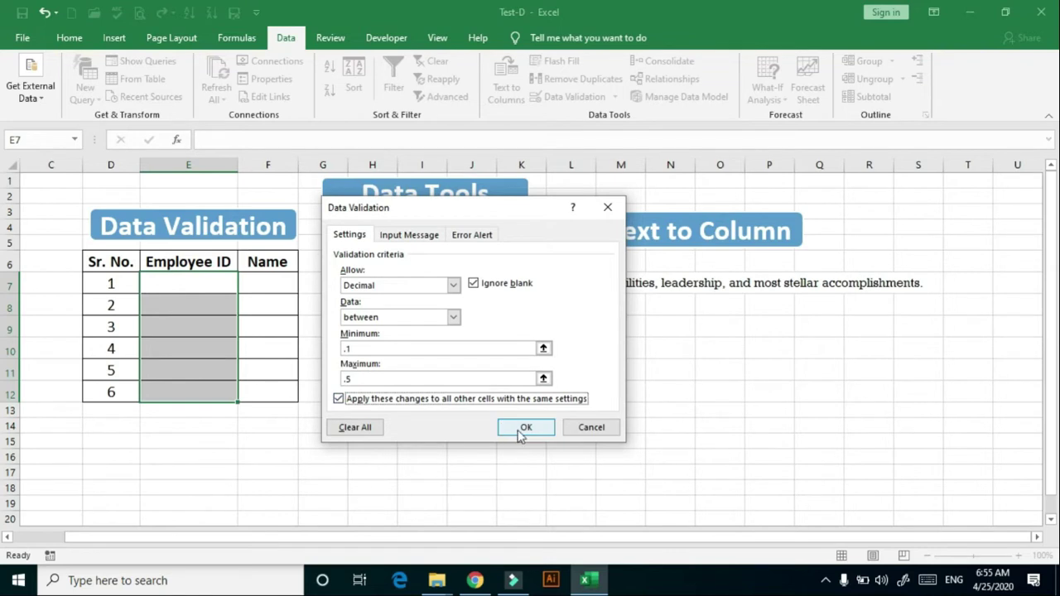
Add the input message title "ID ENTER" and an error alert titled "Wrong ID" with the message "Please Re-Enter", and apply the rule.
left_click(425, 236)
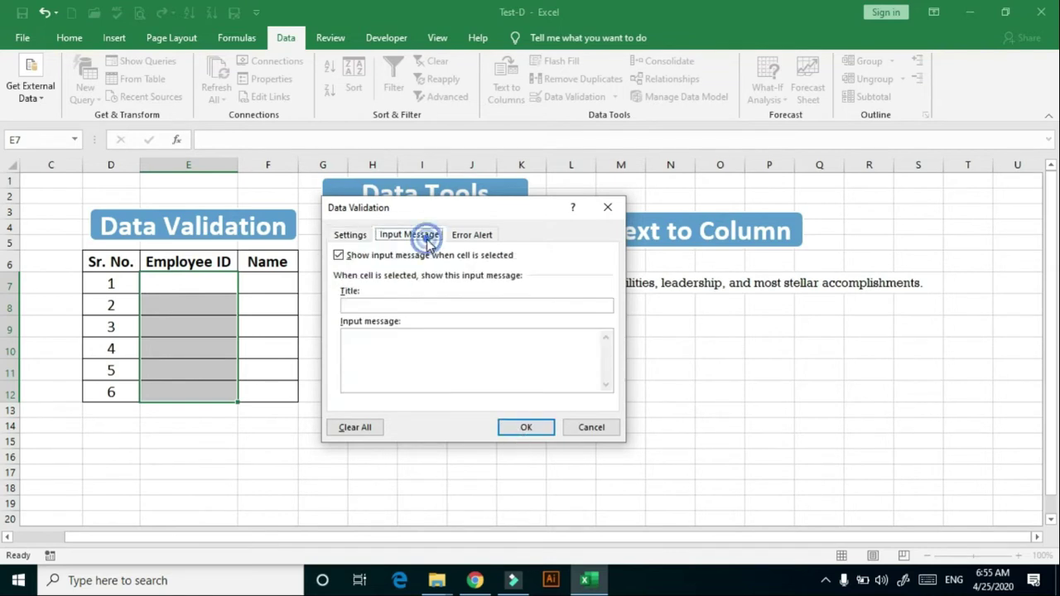
left_click(396, 304)
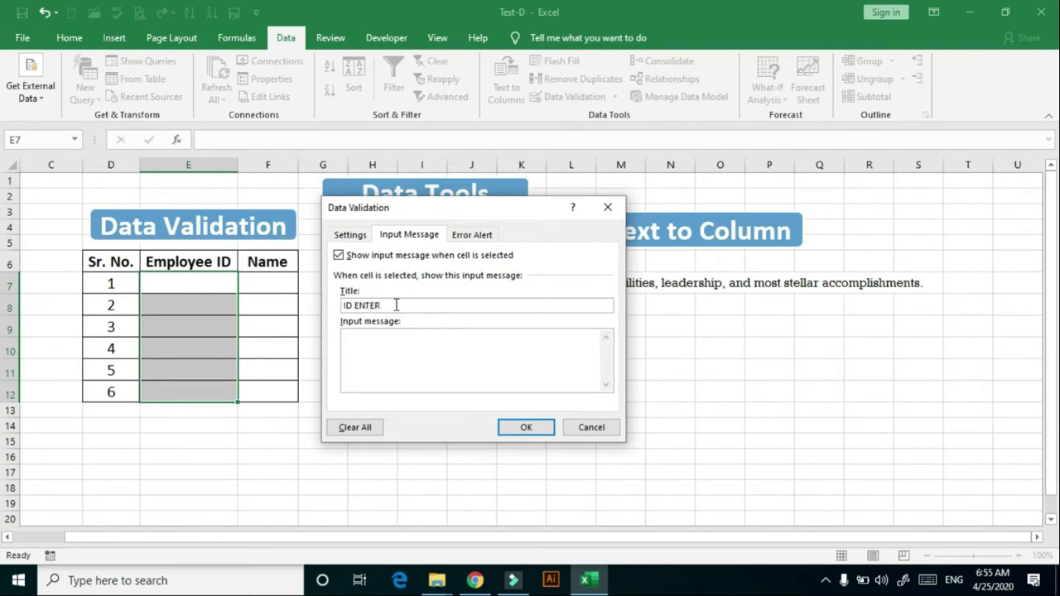
left_click(470, 236)
left_click(485, 307)
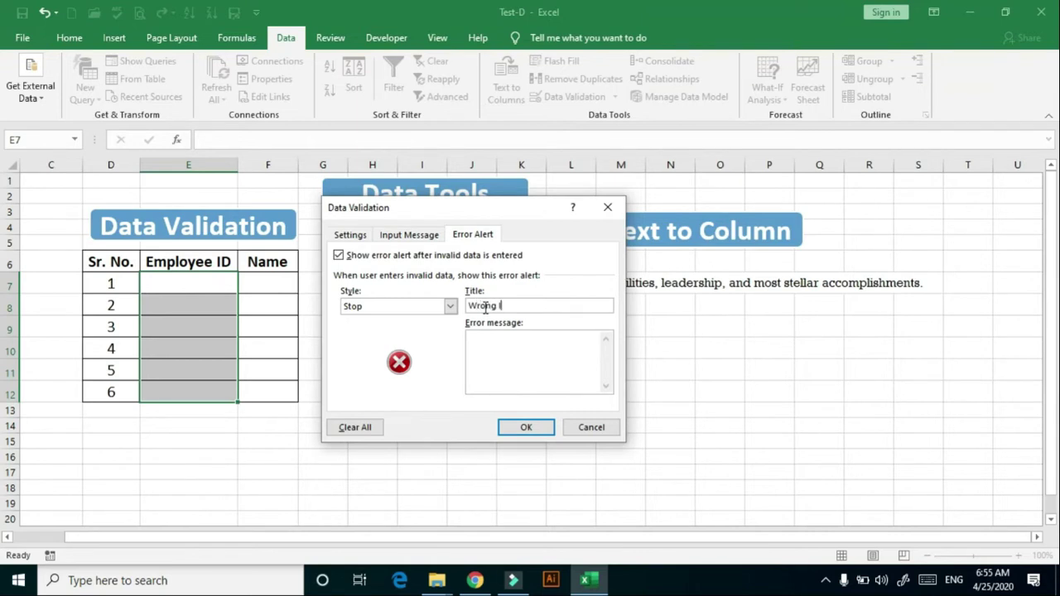
type("Wrong ID")
left_click(515, 367)
left_click(546, 428)
Test the validation by entering 6.1 as the first Employee ID in E7, retry, and leave the cell empty.
left_click(170, 280)
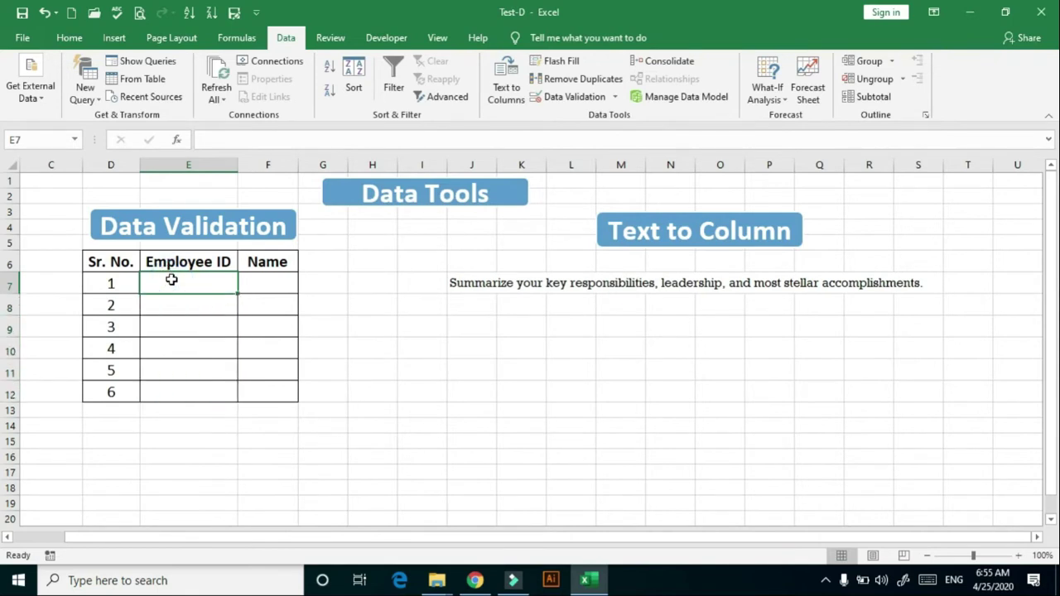
type("6.1")
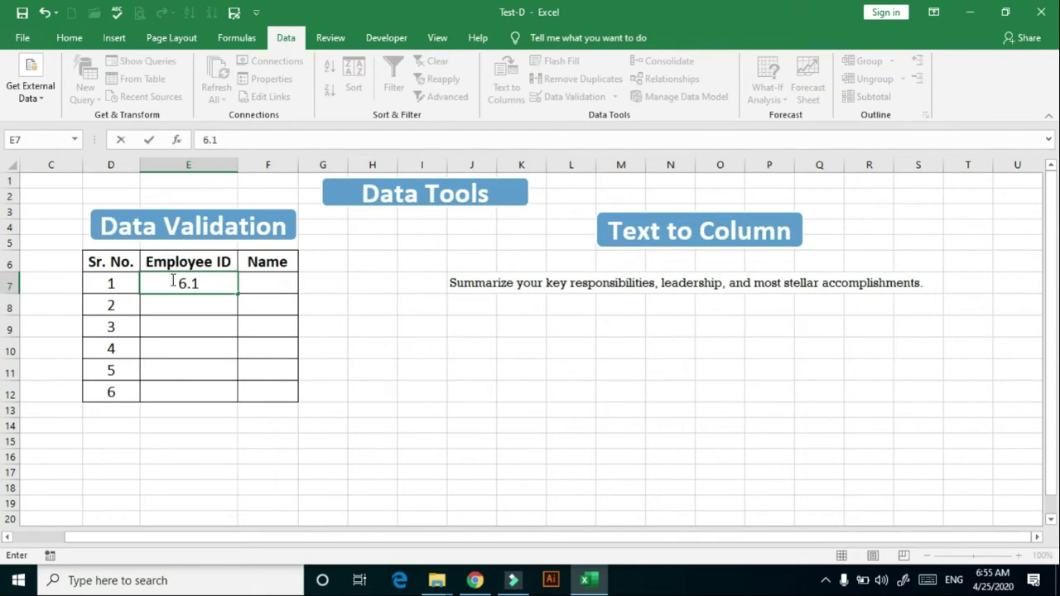
key("Return")
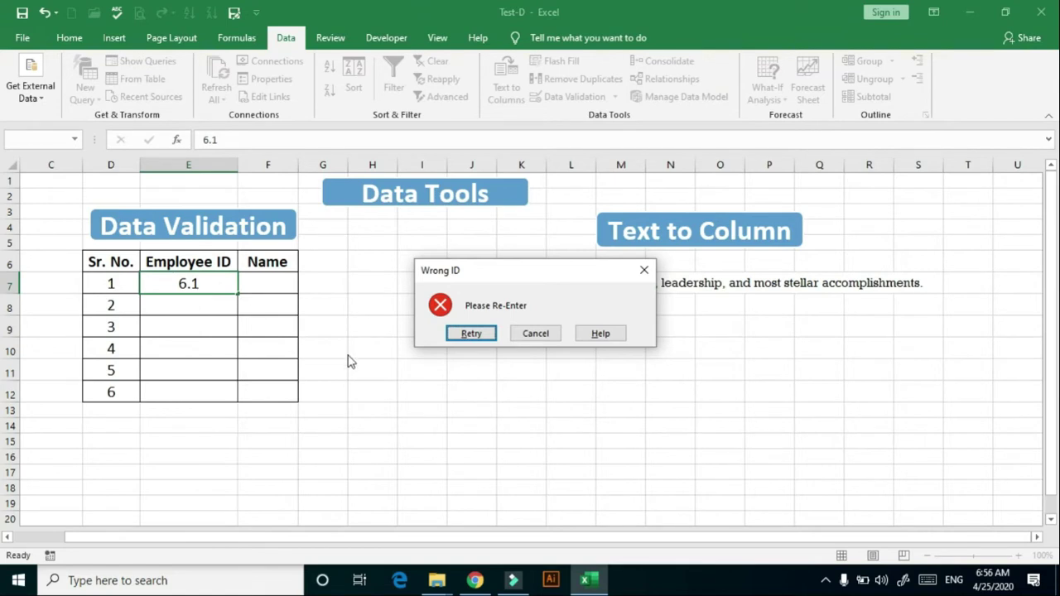
left_click(467, 335)
type("=")
left_click(153, 305)
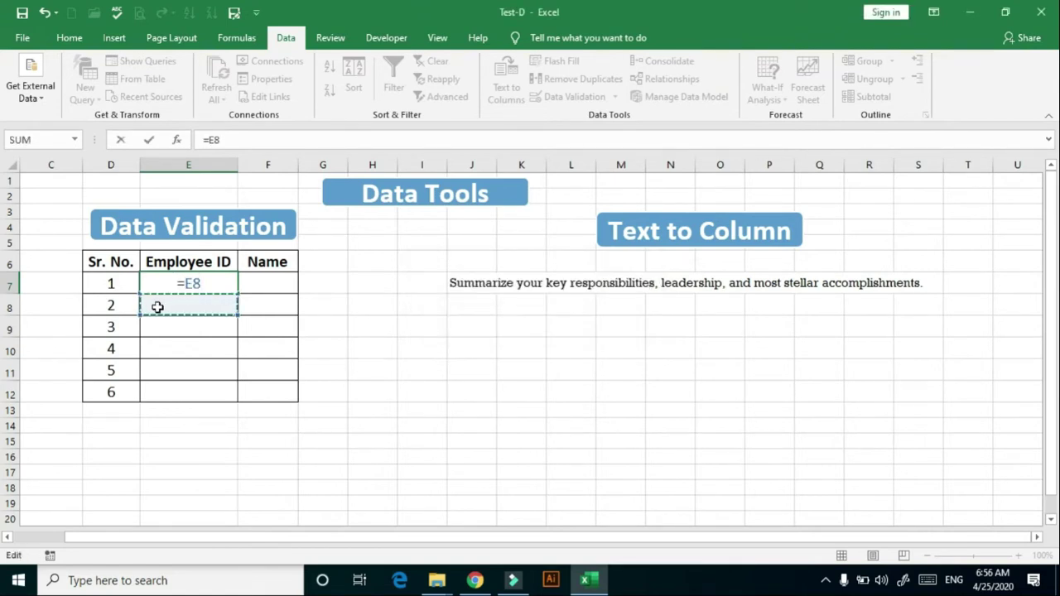
key("BackSpace")
key("BackSpace")
key("BackSpace")
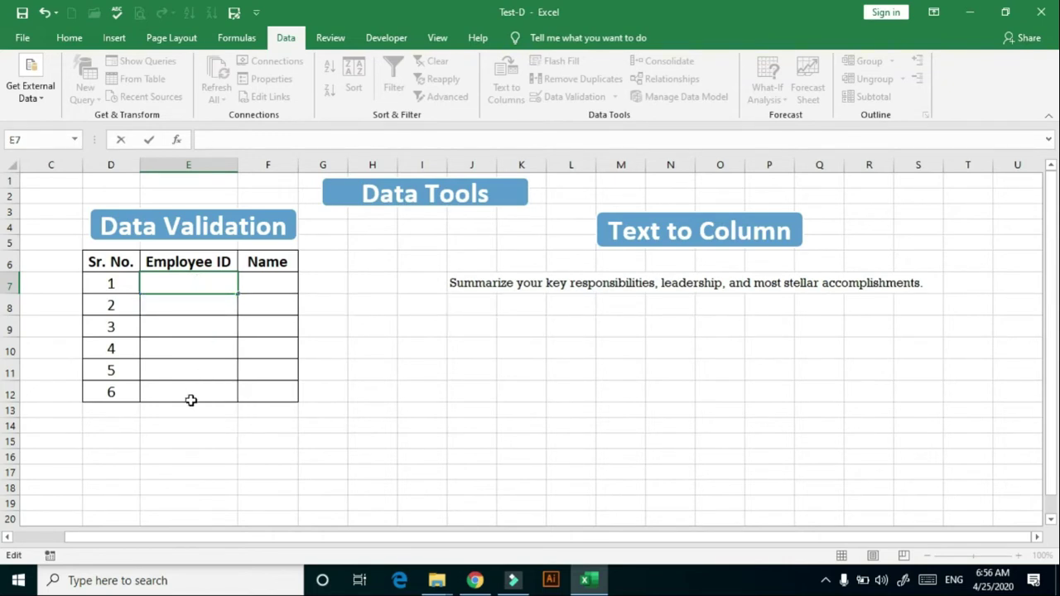
left_click(571, 333)
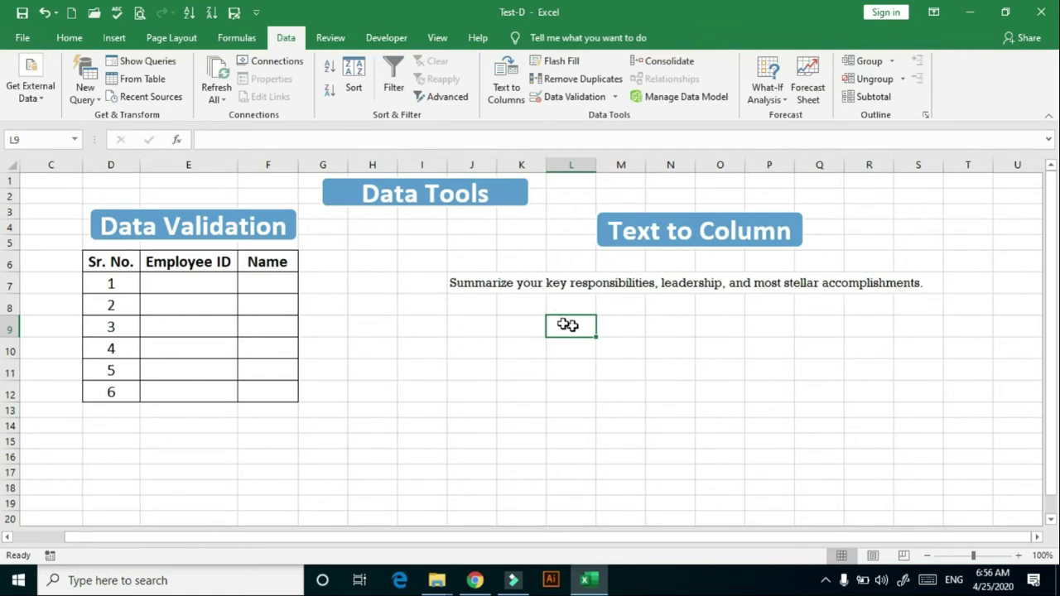
Split the sentence in J7 into one word per column using Text to Columns with Fixed width and the suggested breaks.
left_click(474, 285)
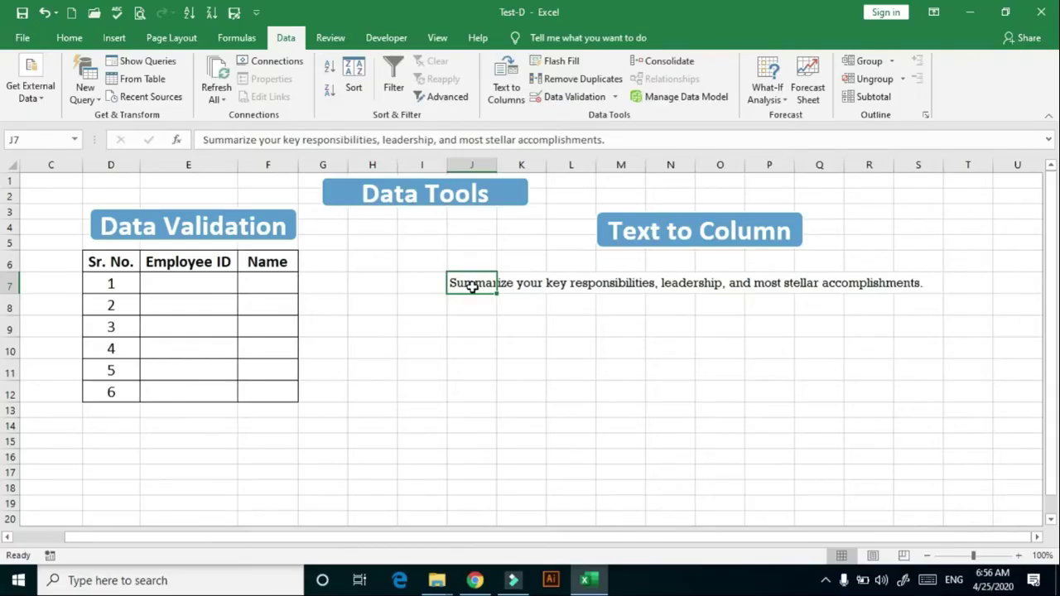
left_click(507, 327)
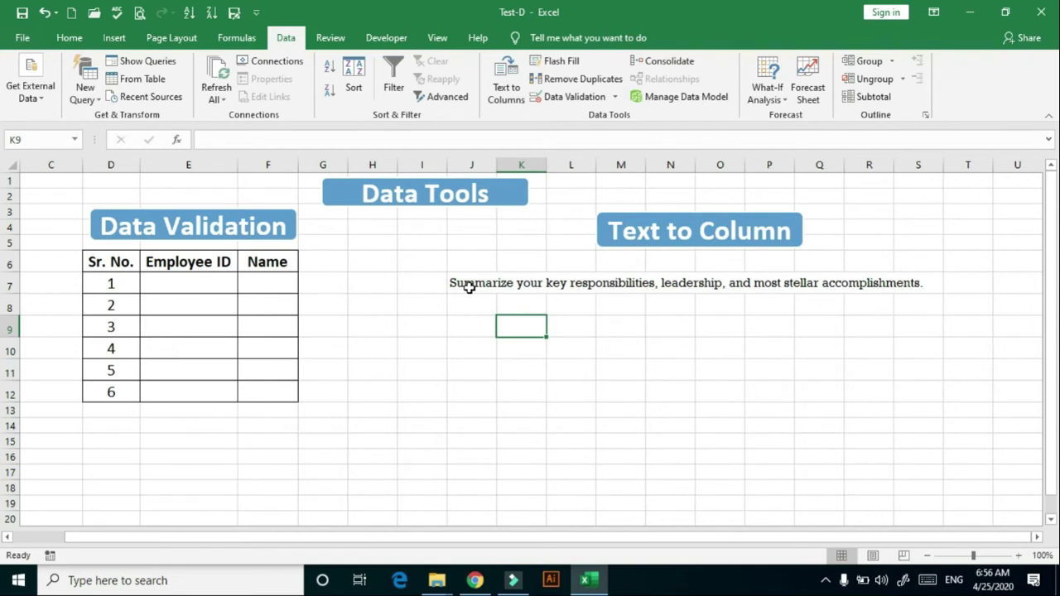
left_click(469, 286)
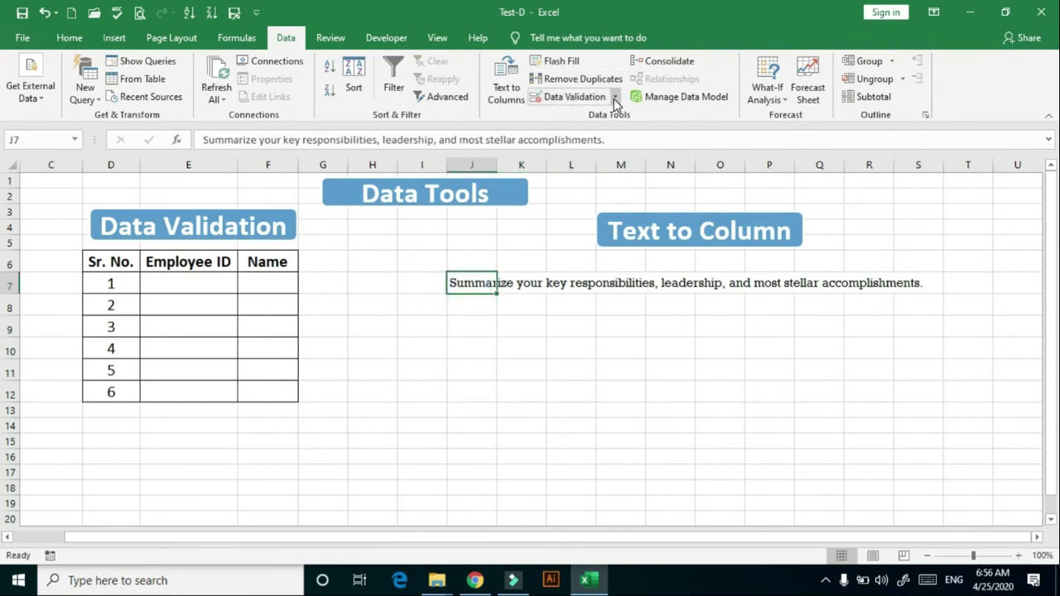
left_click(517, 95)
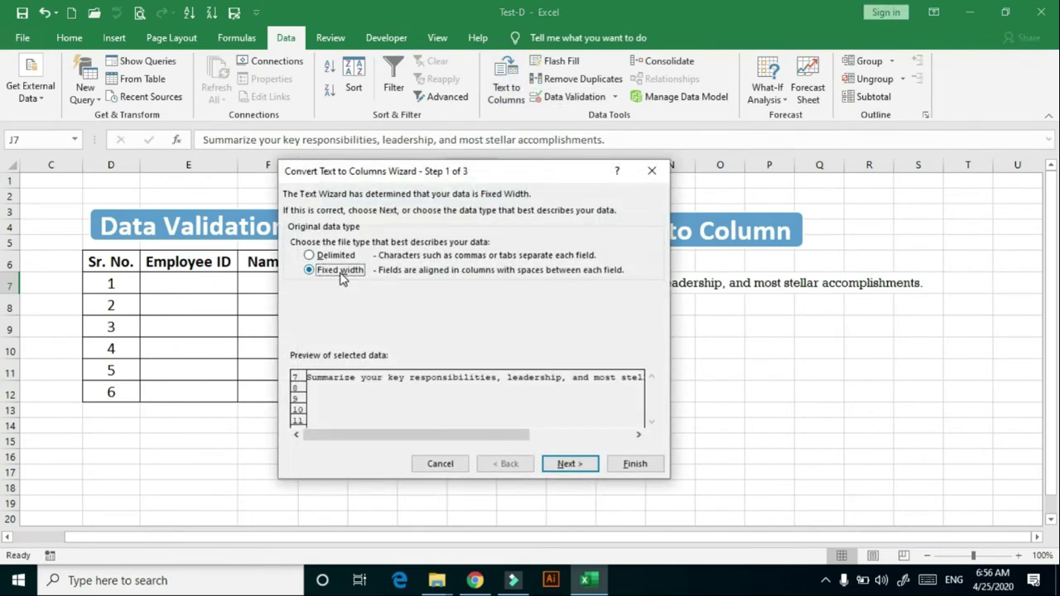
left_click(563, 465)
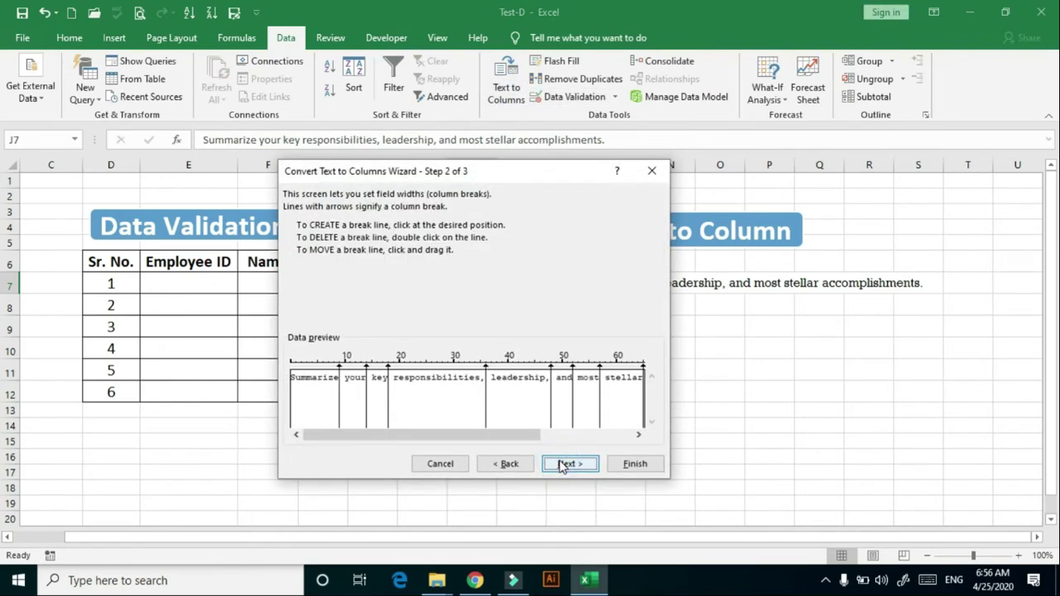
left_click(563, 464)
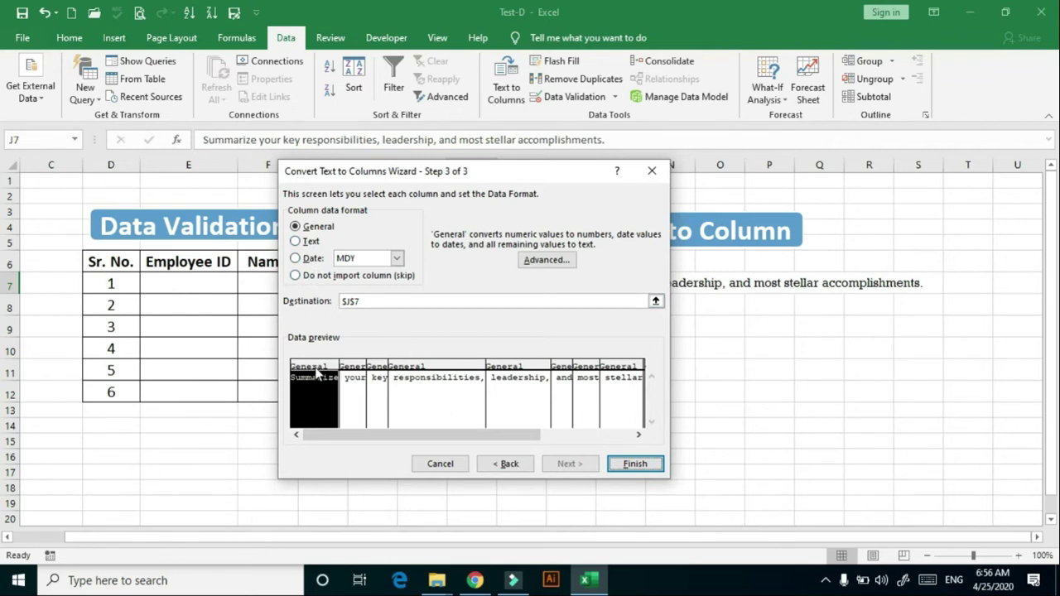
left_click(620, 463)
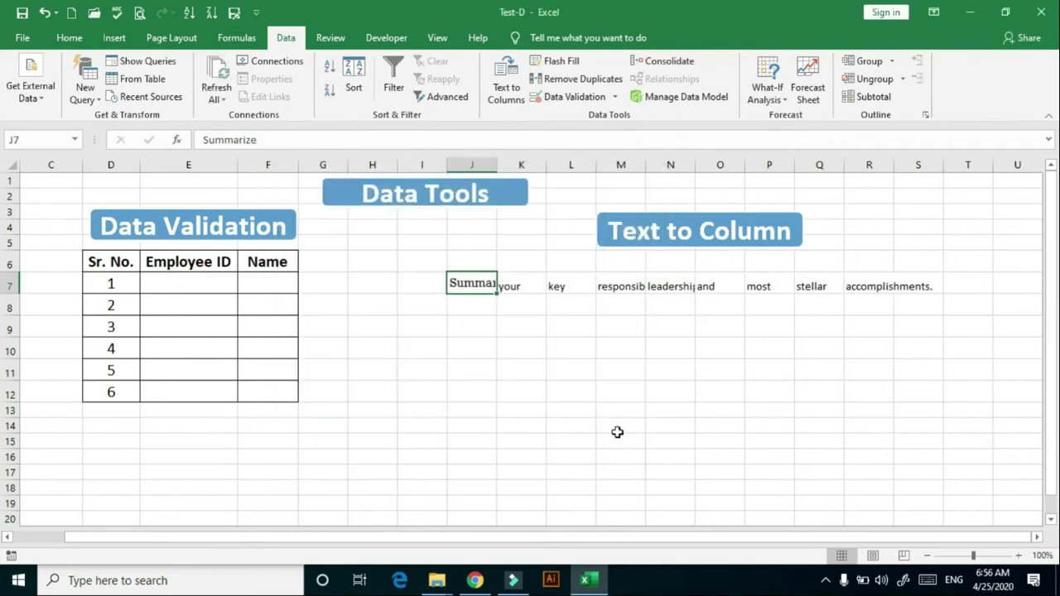
Apply All Borders to the split words in J7:S7.
left_click(600, 377)
left_click_drag(476, 284, 907, 286)
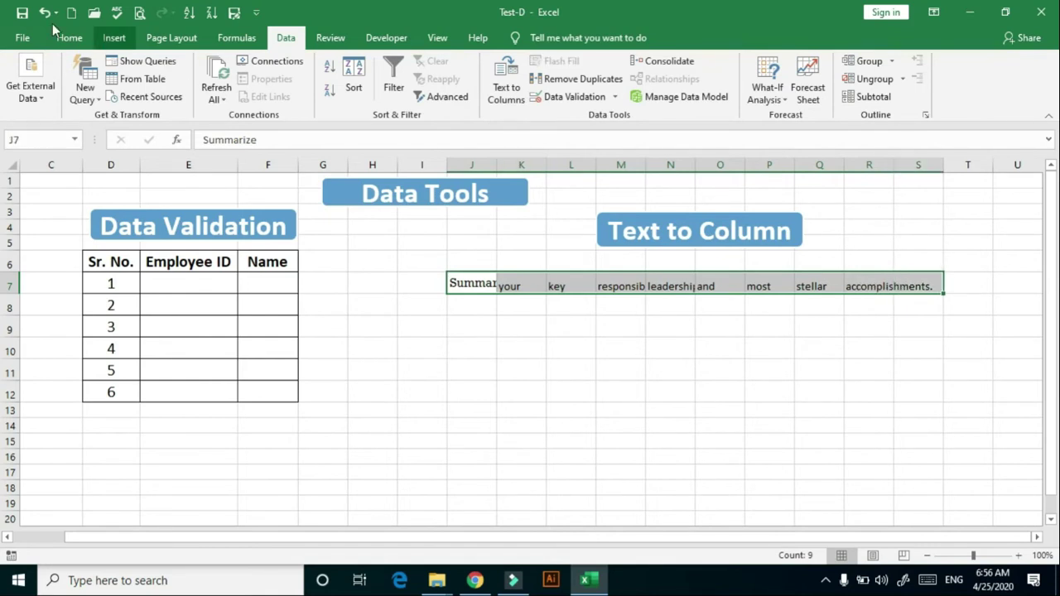
left_click(69, 38)
left_click(167, 91)
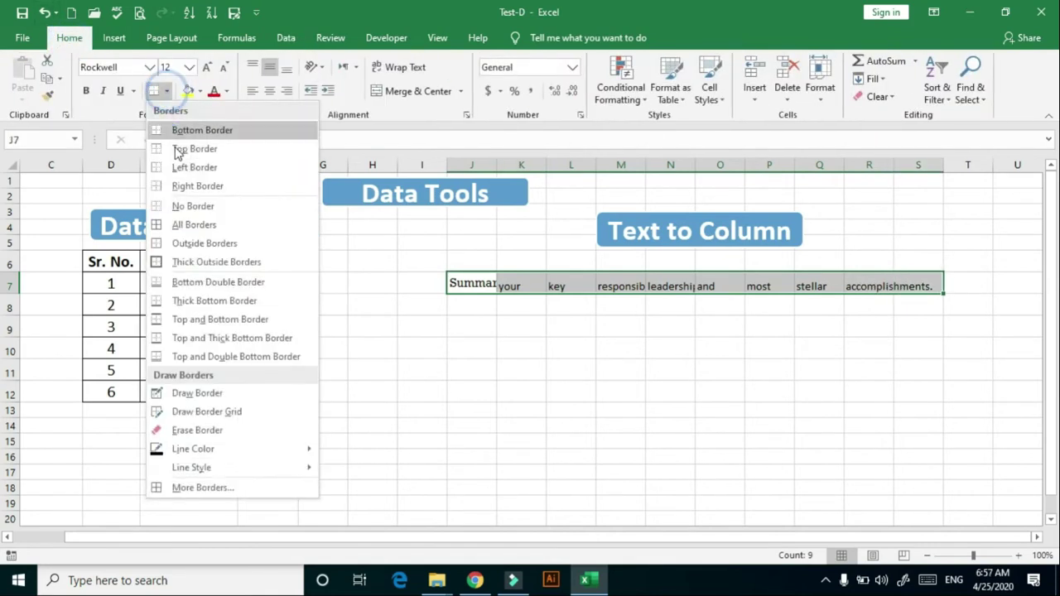
left_click(175, 224)
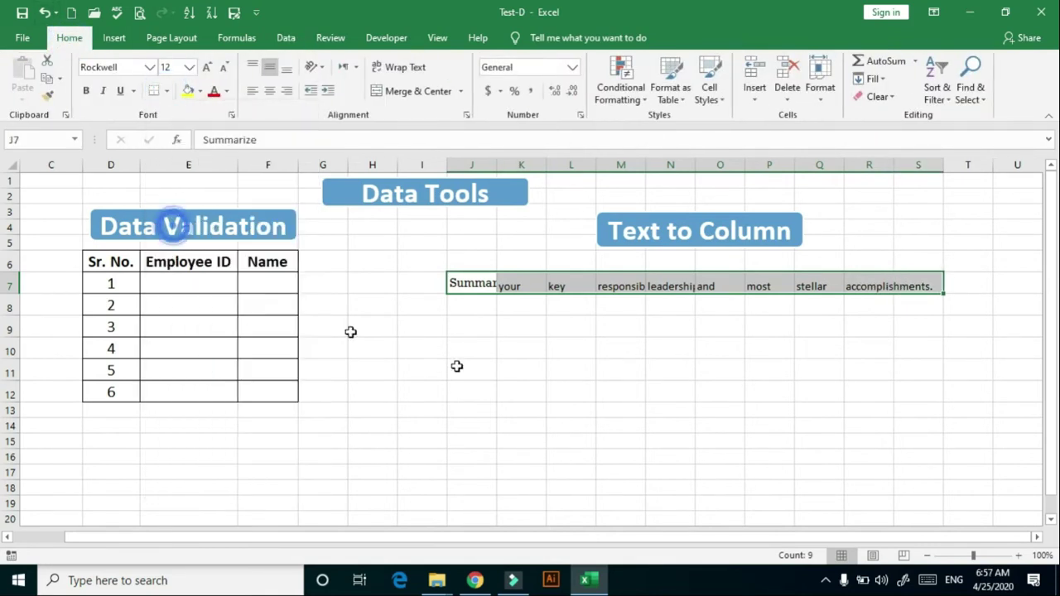
Widen column J and AutoFit columns K through Q so that the split words fit their cells.
left_click_drag(496, 168, 518, 168)
double_click(569, 168)
double_click(594, 165)
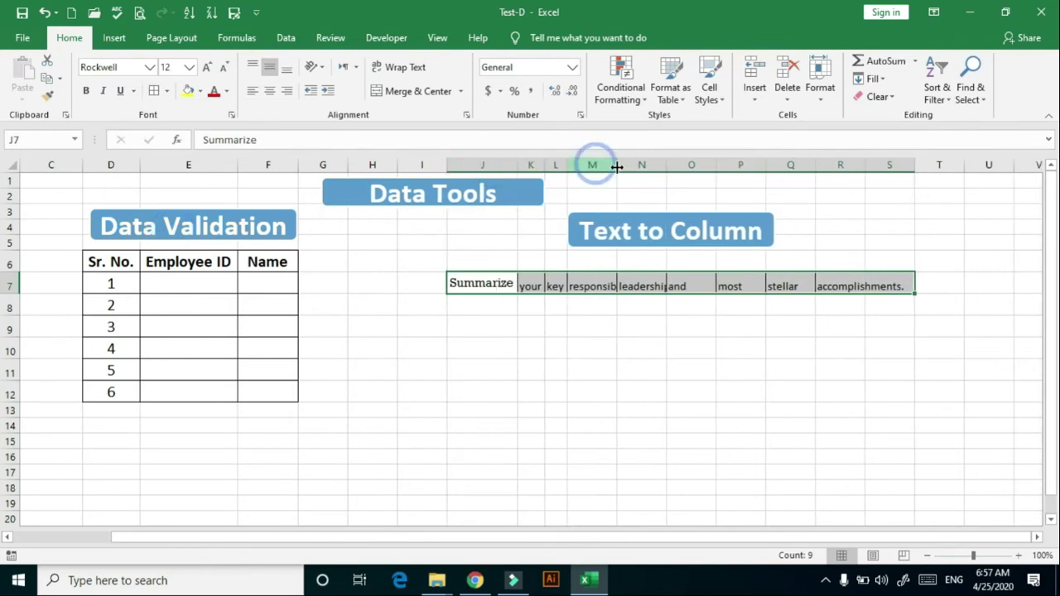
double_click(617, 165)
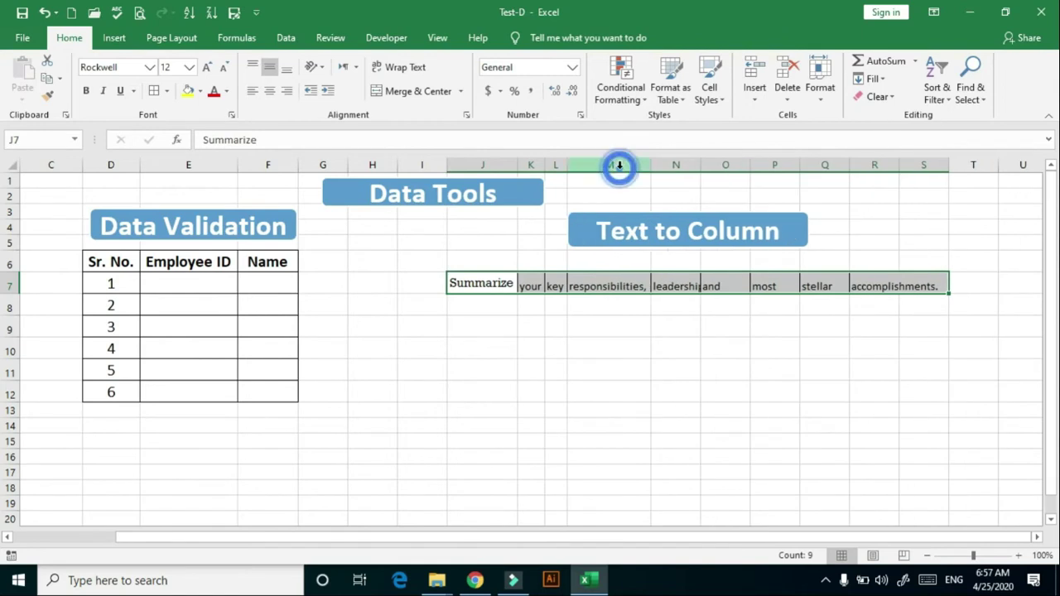
double_click(705, 165)
double_click(762, 166)
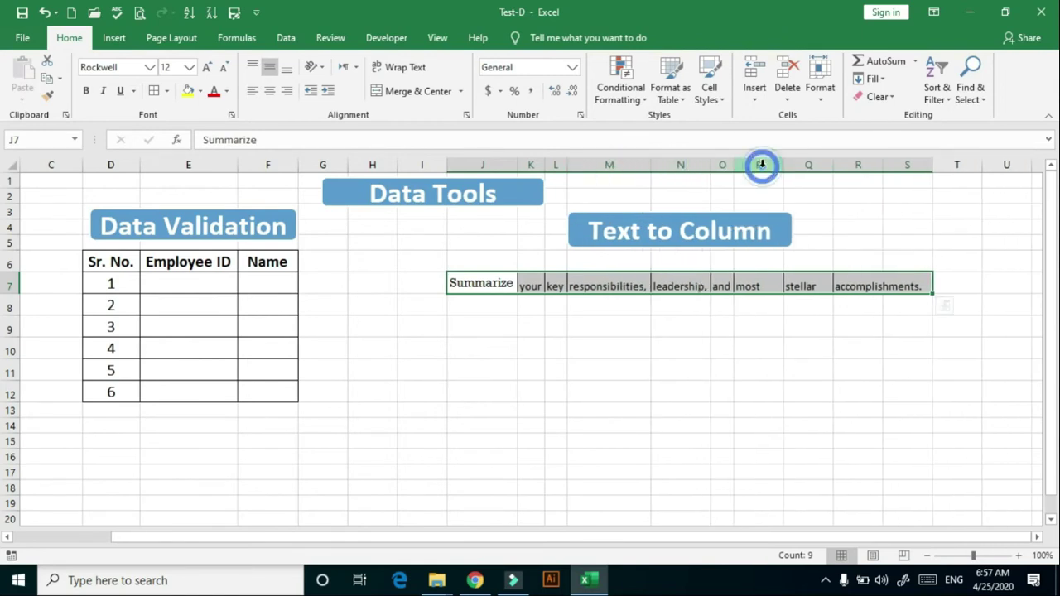
double_click(785, 164)
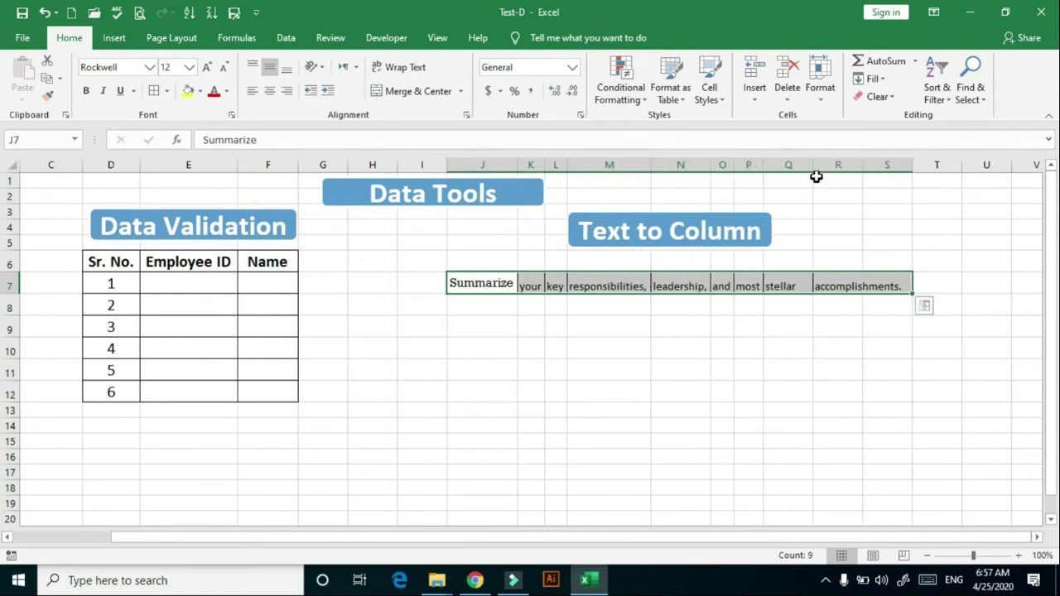
double_click(812, 165)
left_click(730, 382)
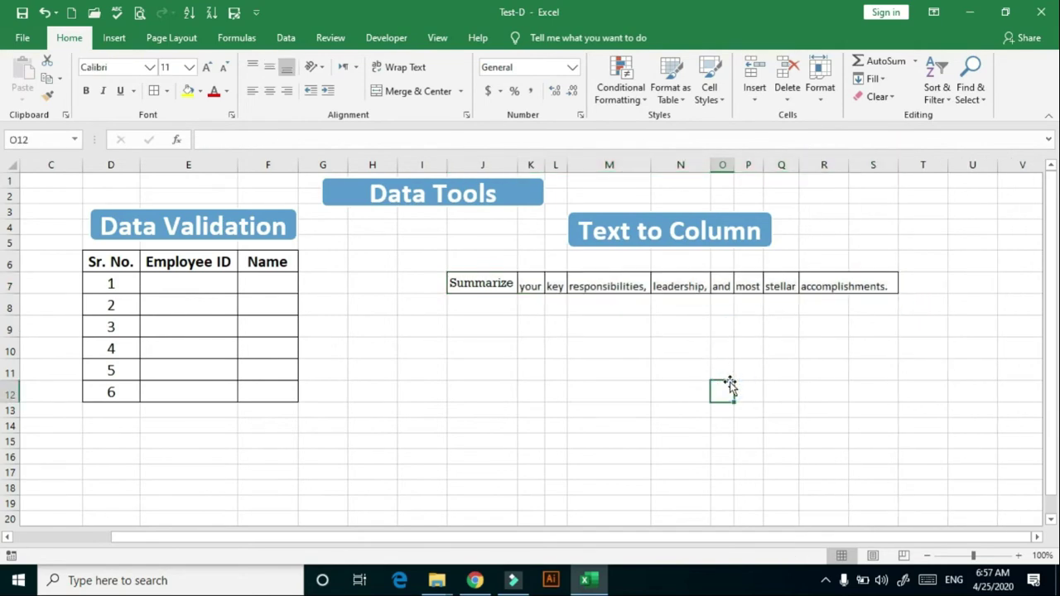
Go to the next worksheet, with the Proofing, Insights, Comments and Track Changes headings, and display the Review commands.
key("ctrl+Page_Down")
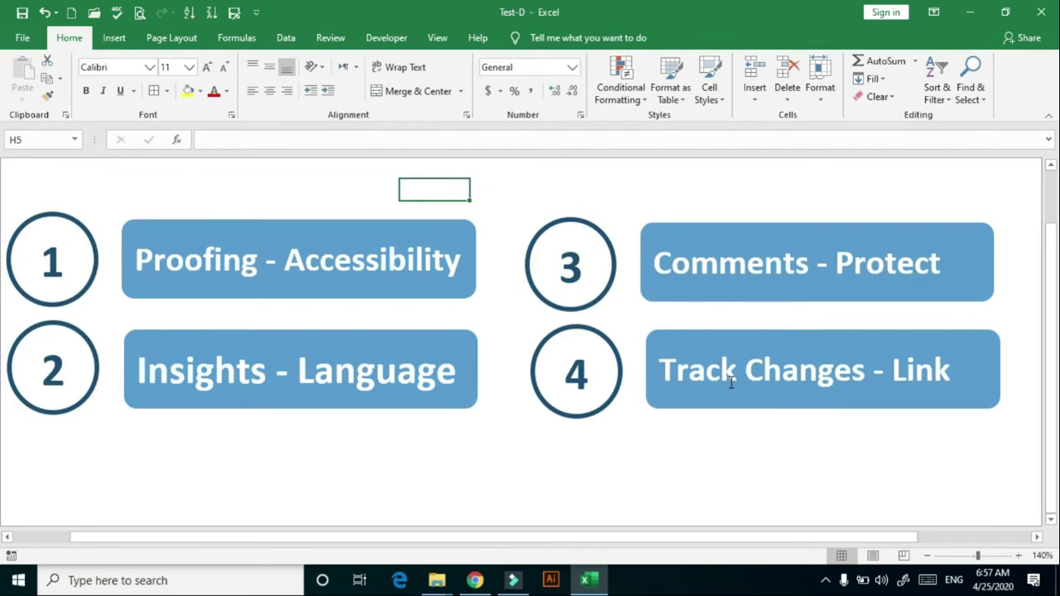
left_click(337, 40)
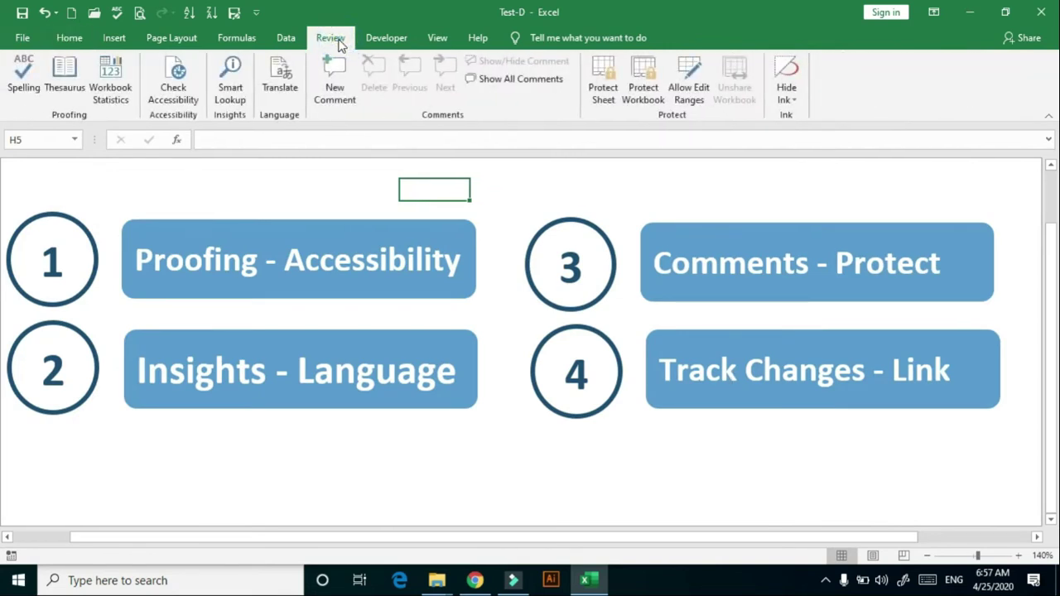